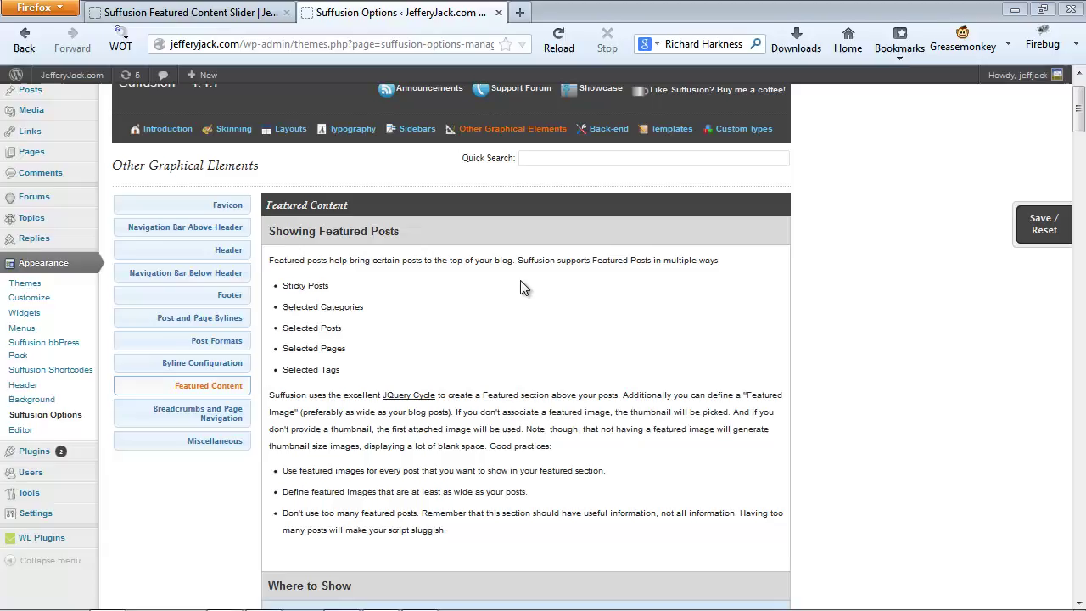
Step: Enable the featured content on the static page Suffusion Featured Content Slider in the Where to Show settings
scroll(474, 297, down, 3)
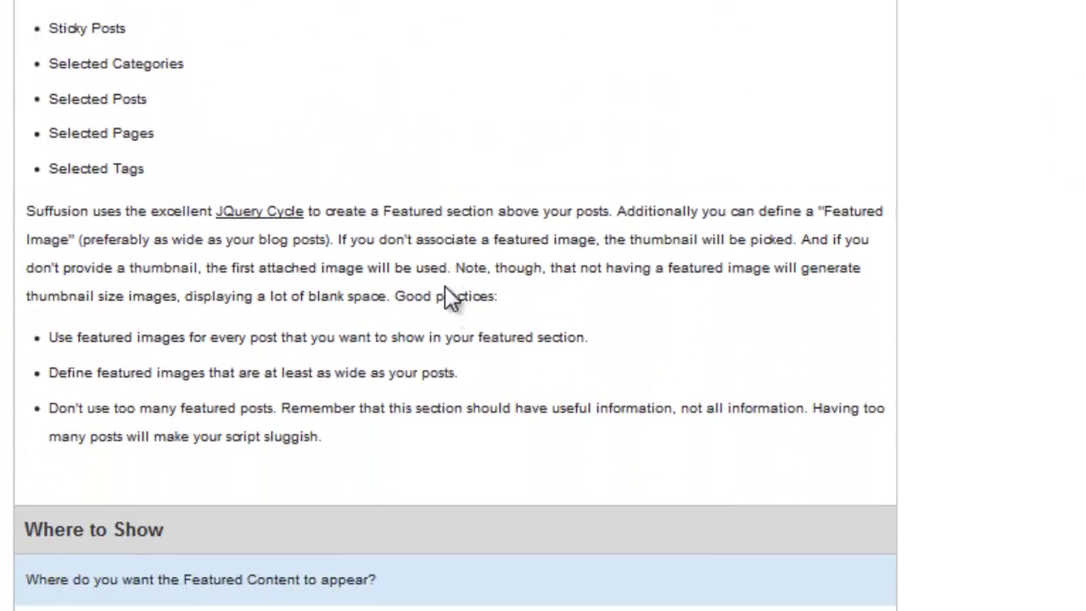
scroll(445, 286, down, 8)
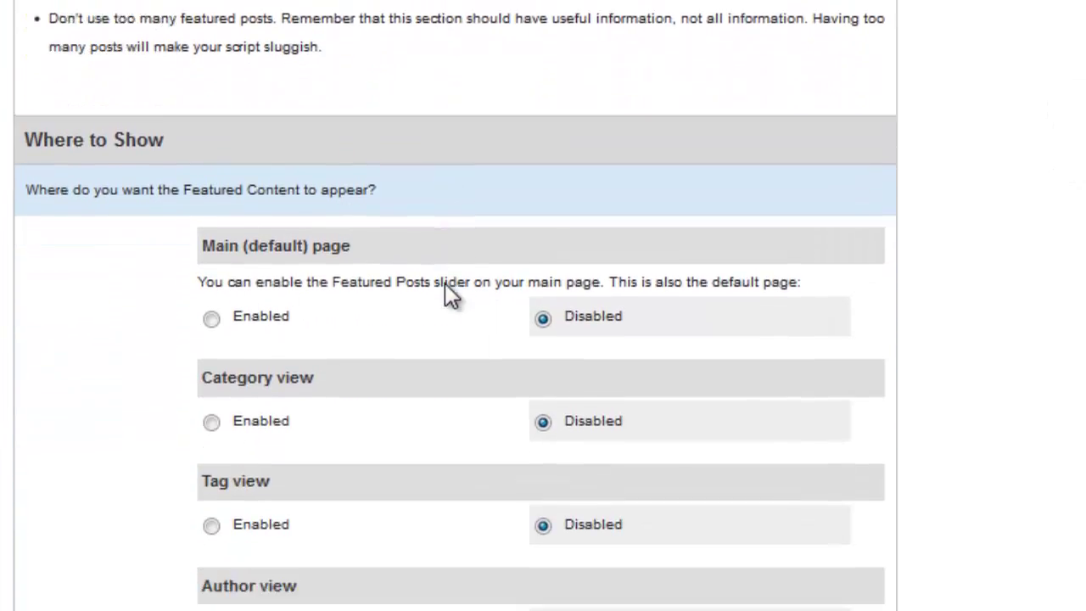
scroll(444, 282, down, 2)
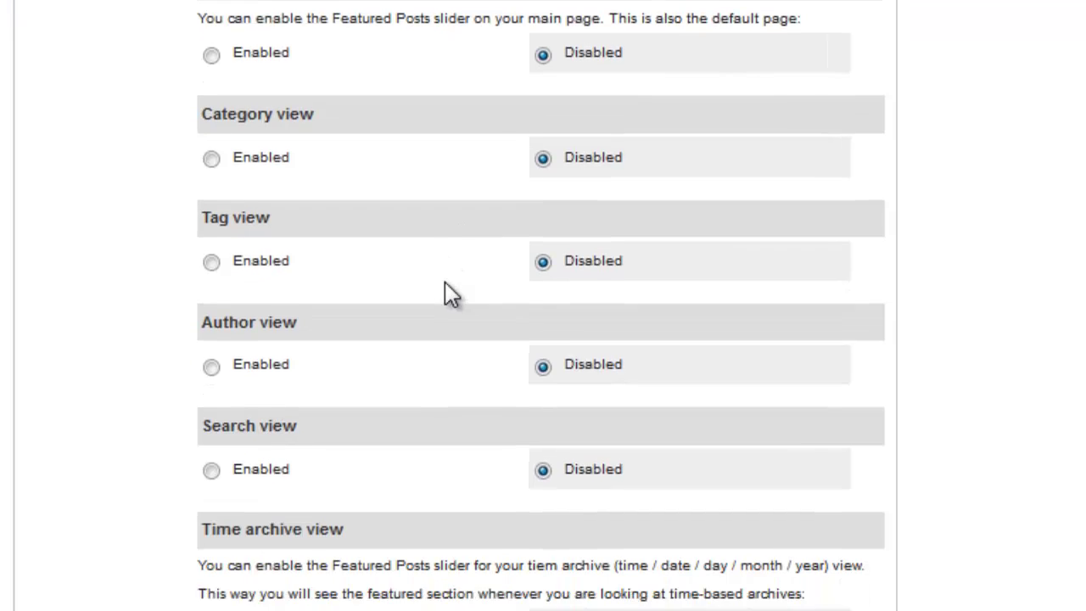
scroll(445, 282, up, 2)
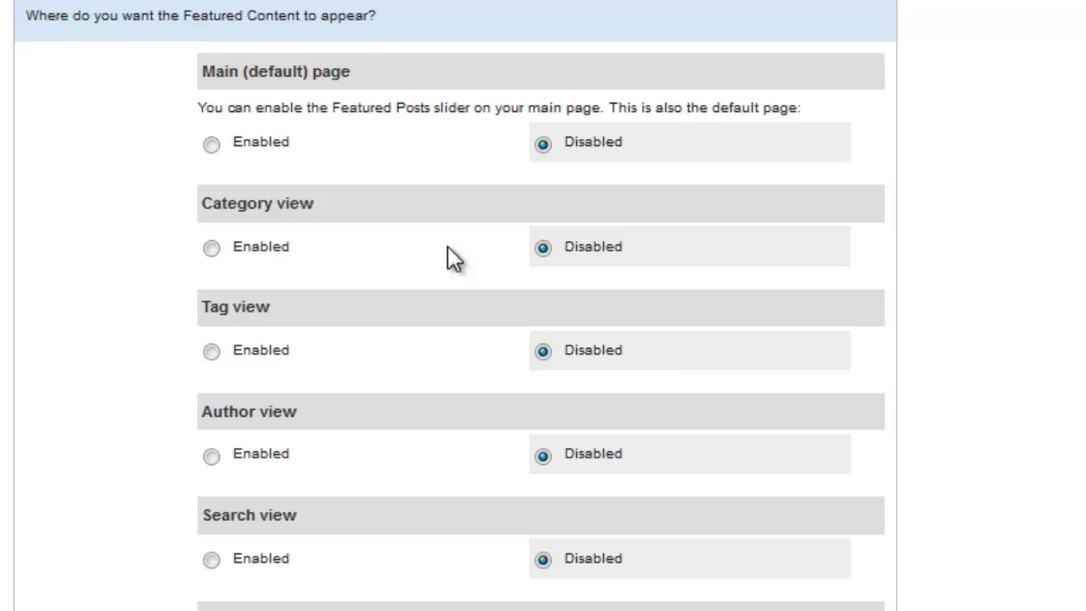
scroll(451, 258, down, 3)
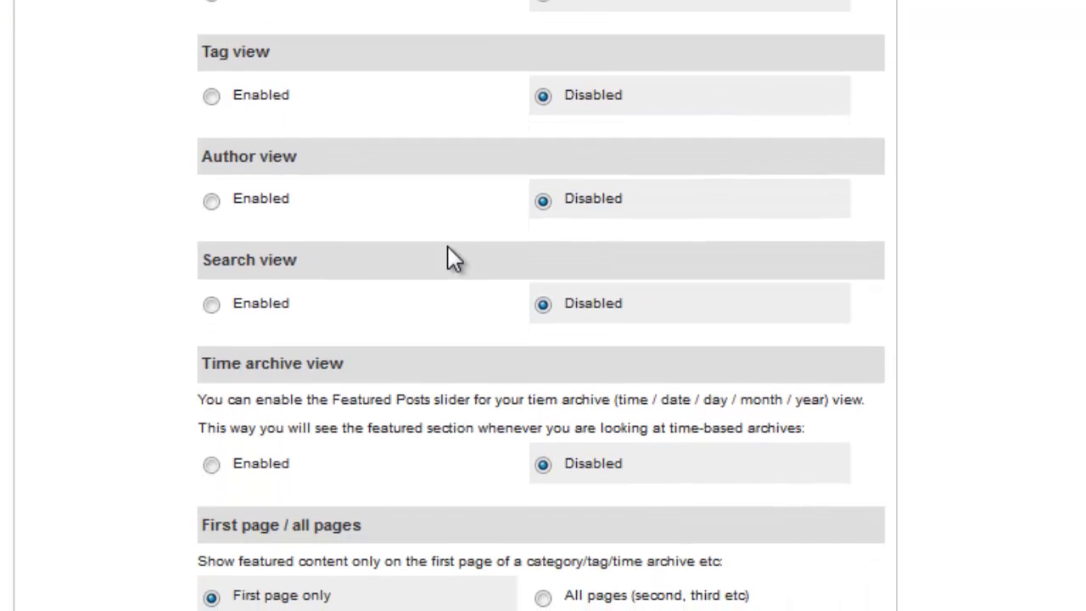
scroll(431, 383, down, 3)
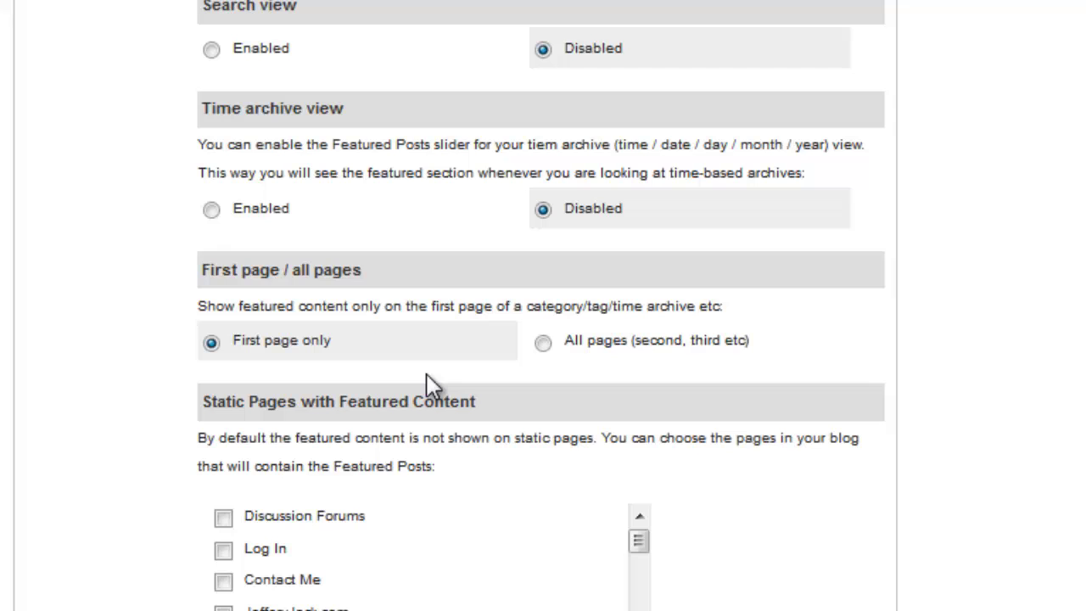
scroll(426, 373, down, 2)
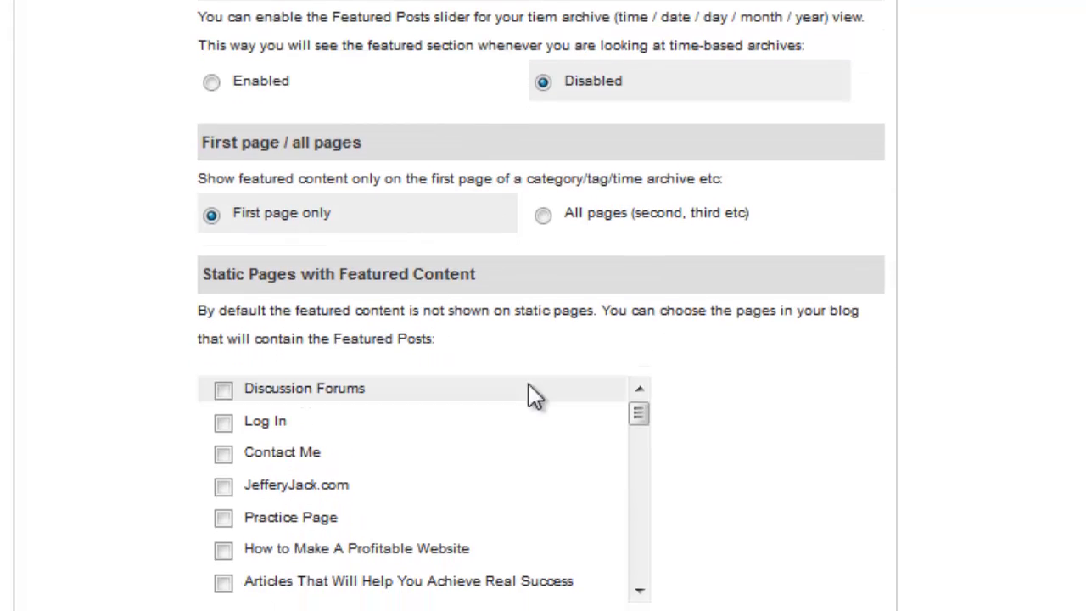
drag(638, 414, 402, 480)
click(240, 489)
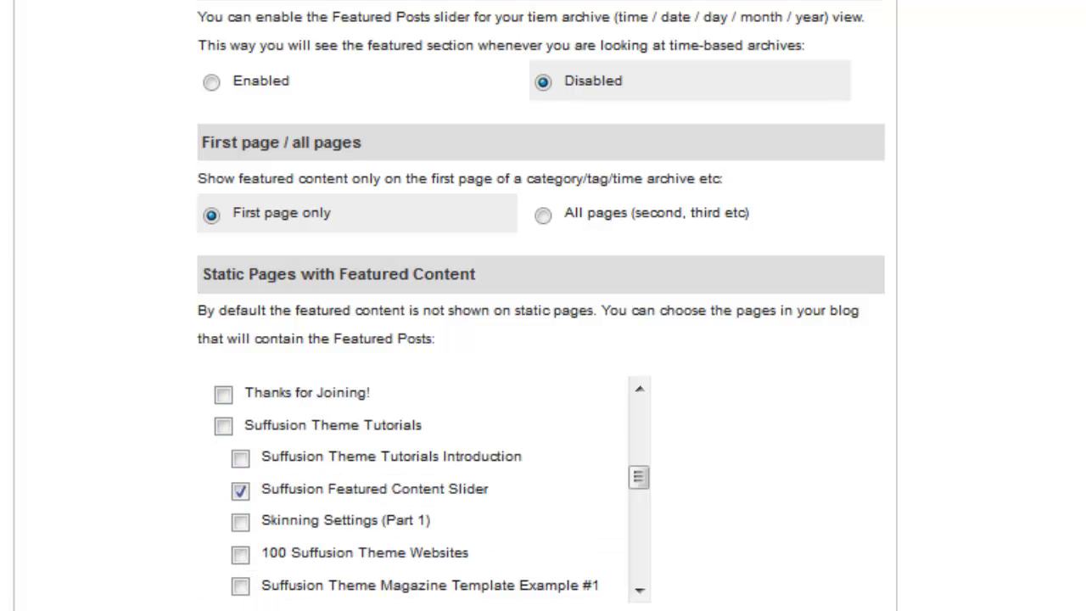
Step: Set the number of posts shown in the Featured Content section to 10
scroll(722, 584, down, 5)
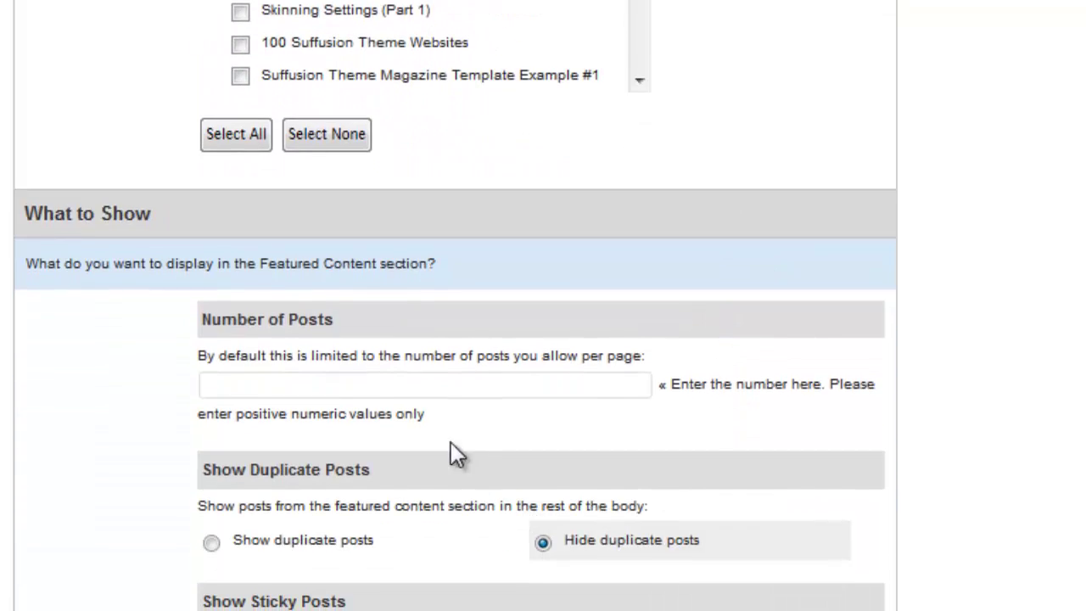
click(420, 383)
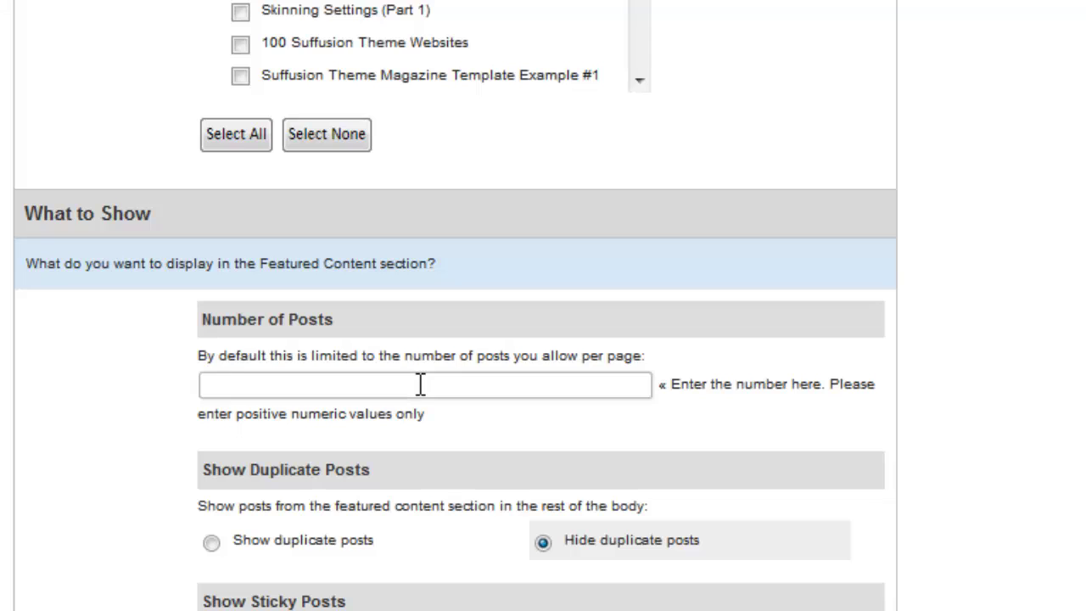
text(10)
Step: Examine the remaining What to Show options, from duplicate, sticky and latest posts through categories, pages, post ids and tags, and the image preference order
scroll(531, 434, down, 3)
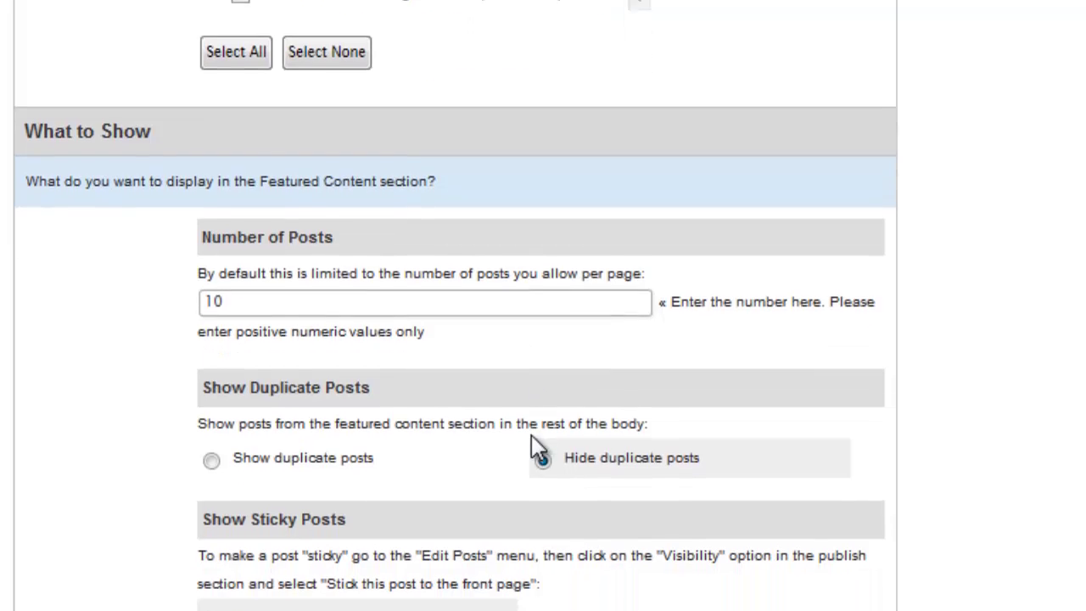
scroll(514, 435, down, 3)
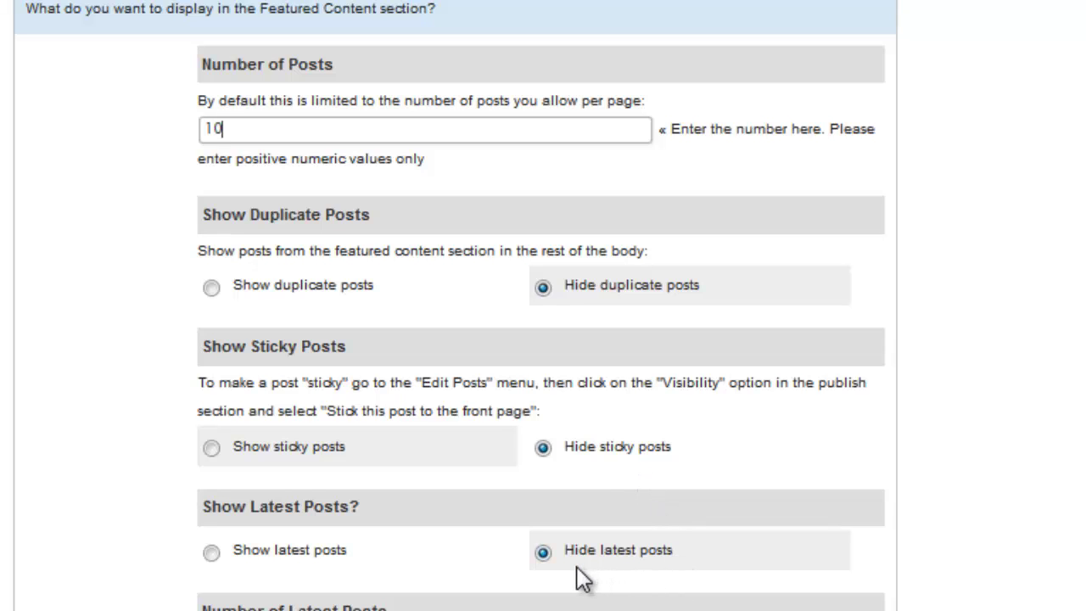
scroll(576, 569, down, 5)
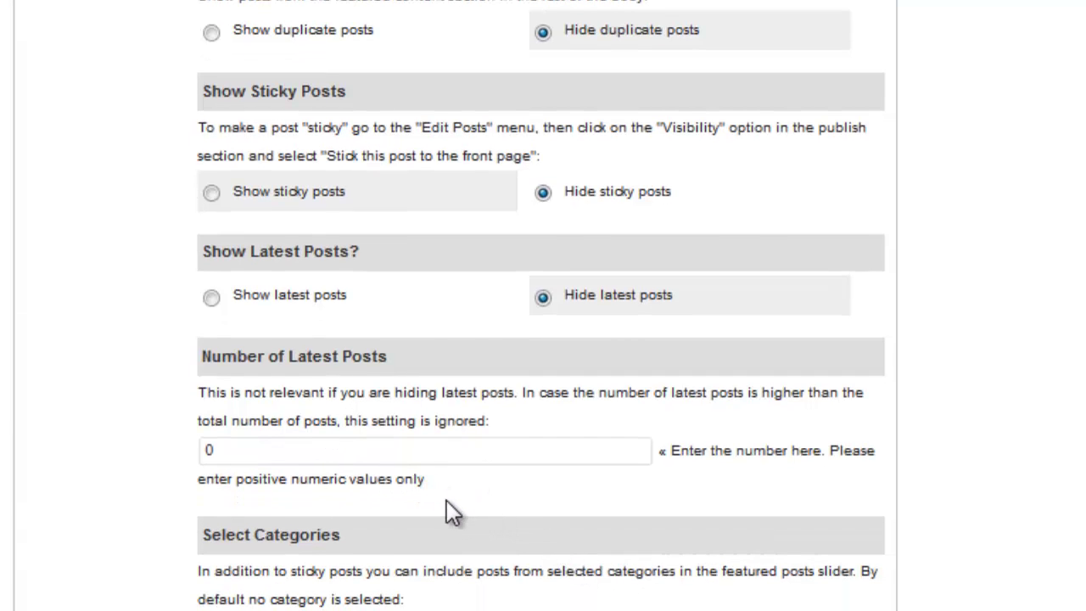
scroll(446, 499, down, 5)
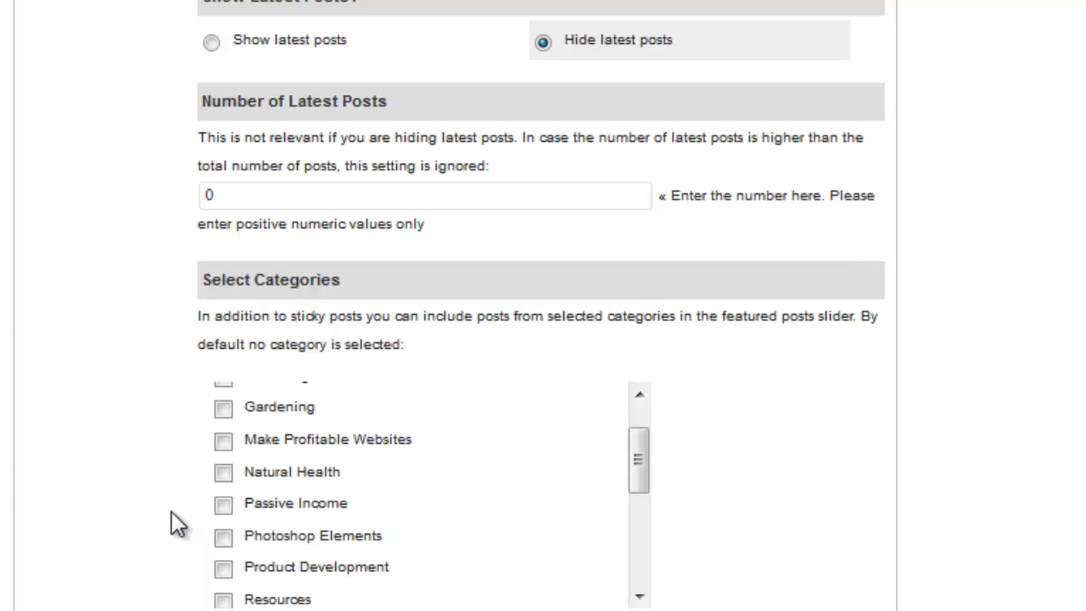
scroll(170, 511, down, 7)
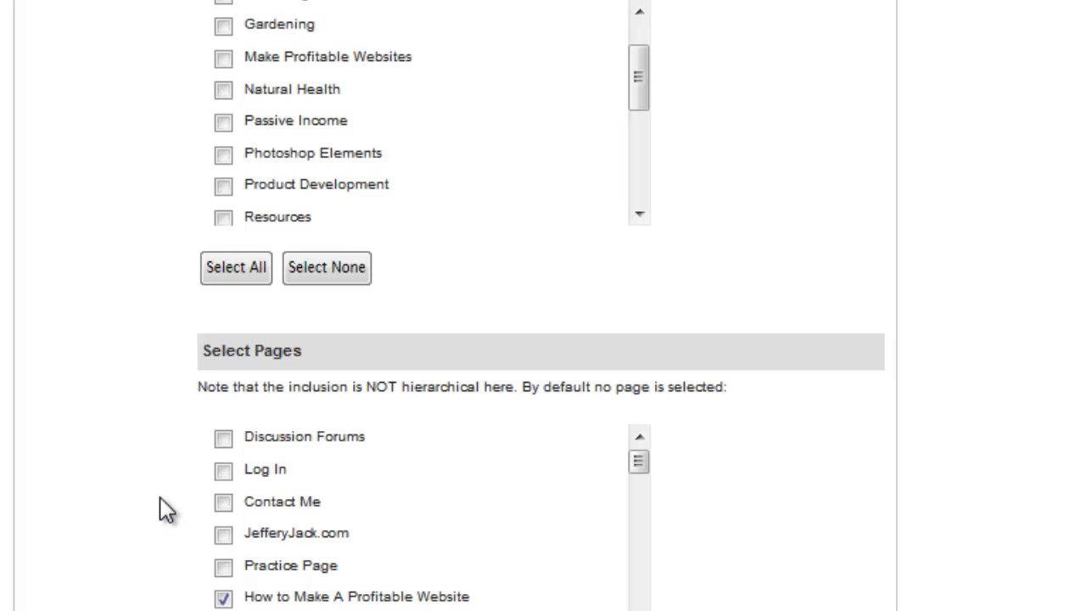
scroll(165, 509, down, 5)
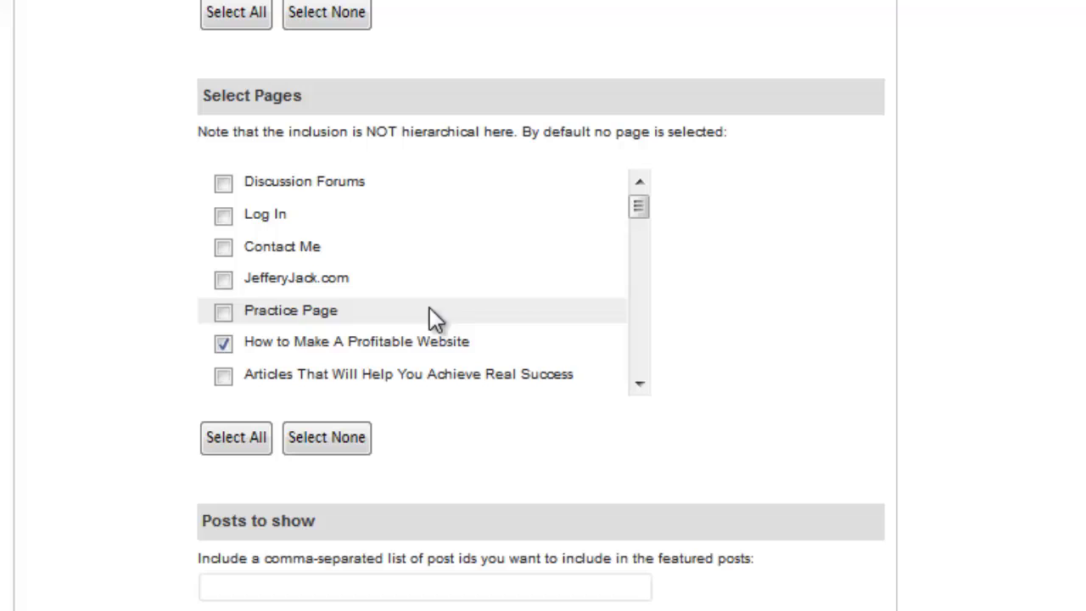
drag(641, 211, 645, 232)
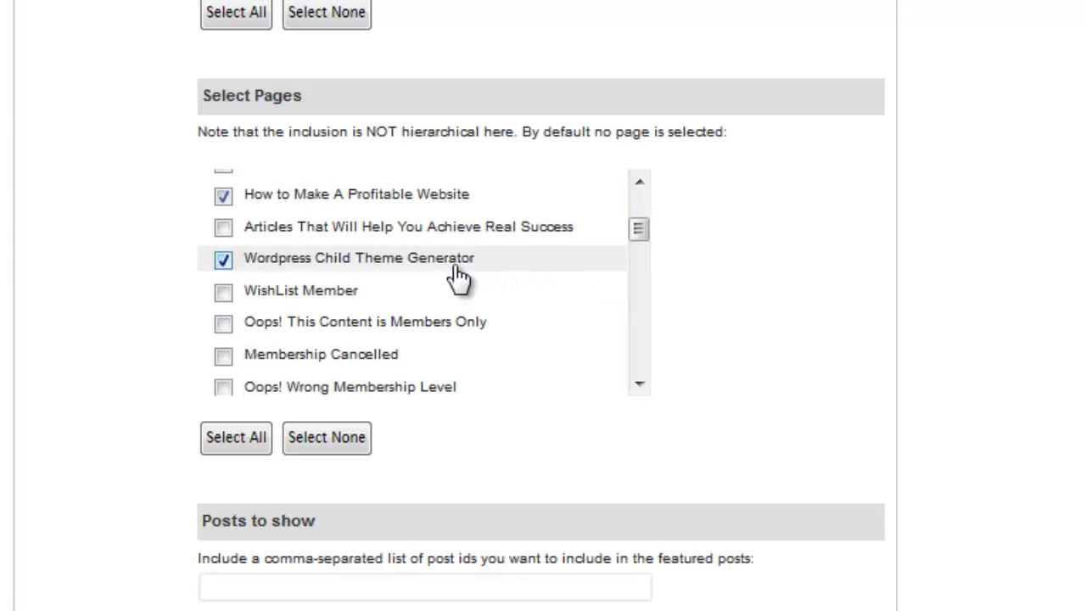
scroll(382, 305, down, 5)
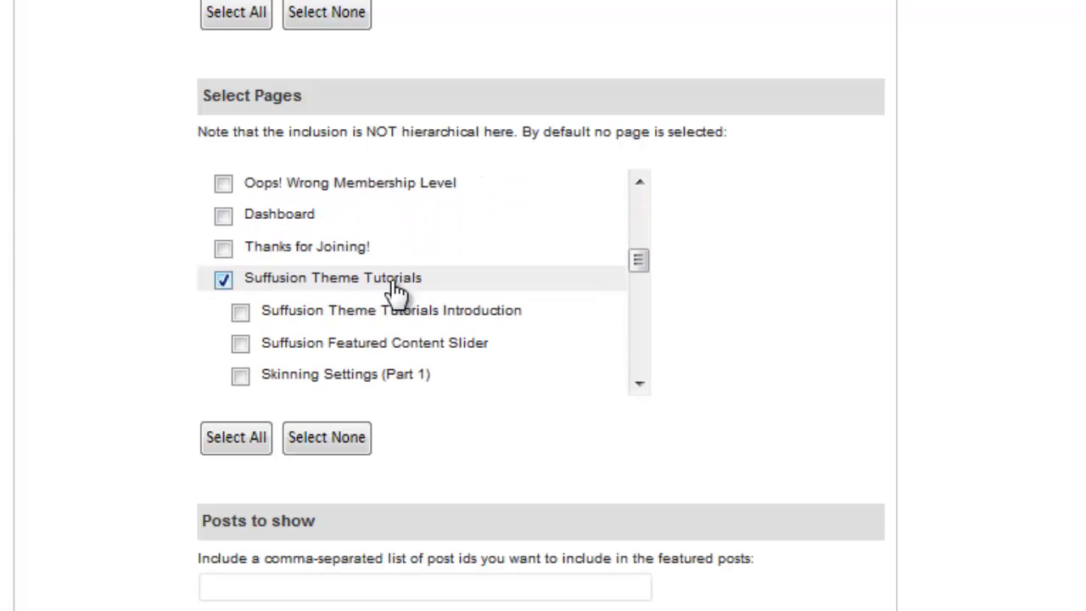
scroll(397, 293, down, 8)
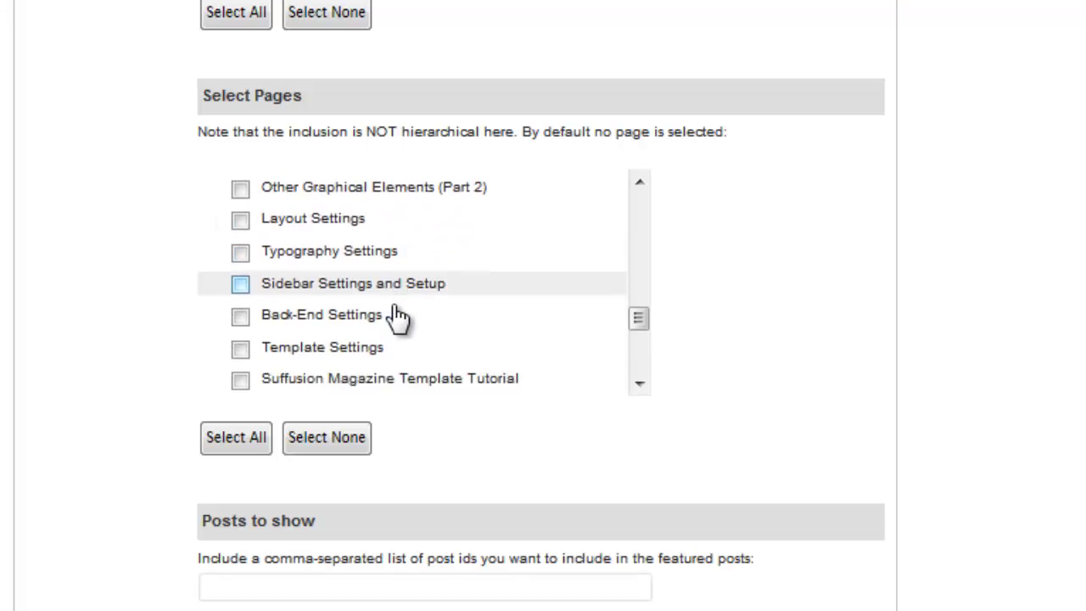
scroll(397, 317, down, 4)
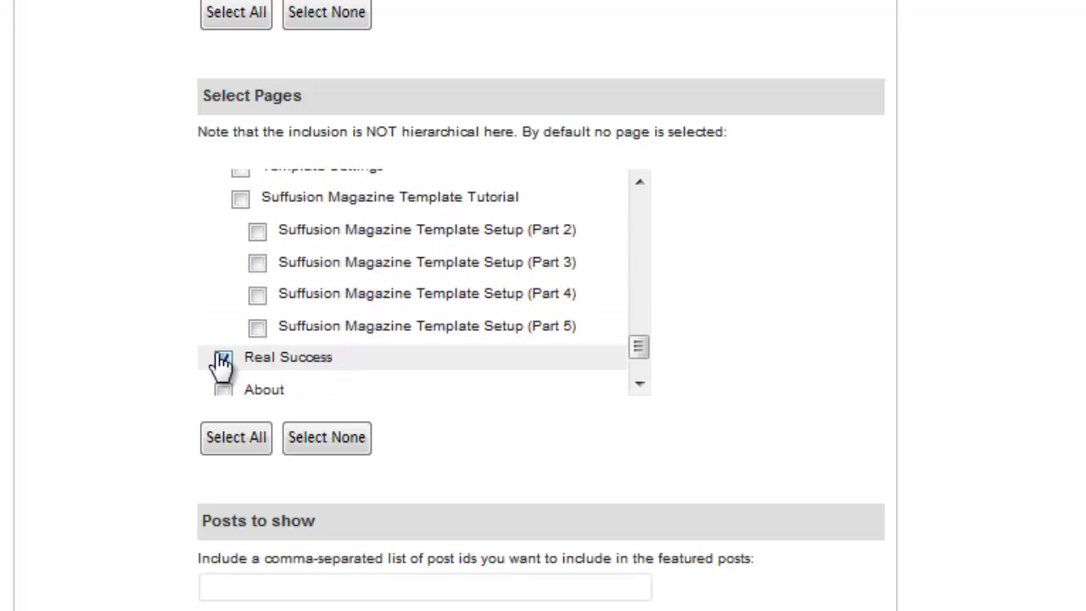
scroll(127, 501, down, 3)
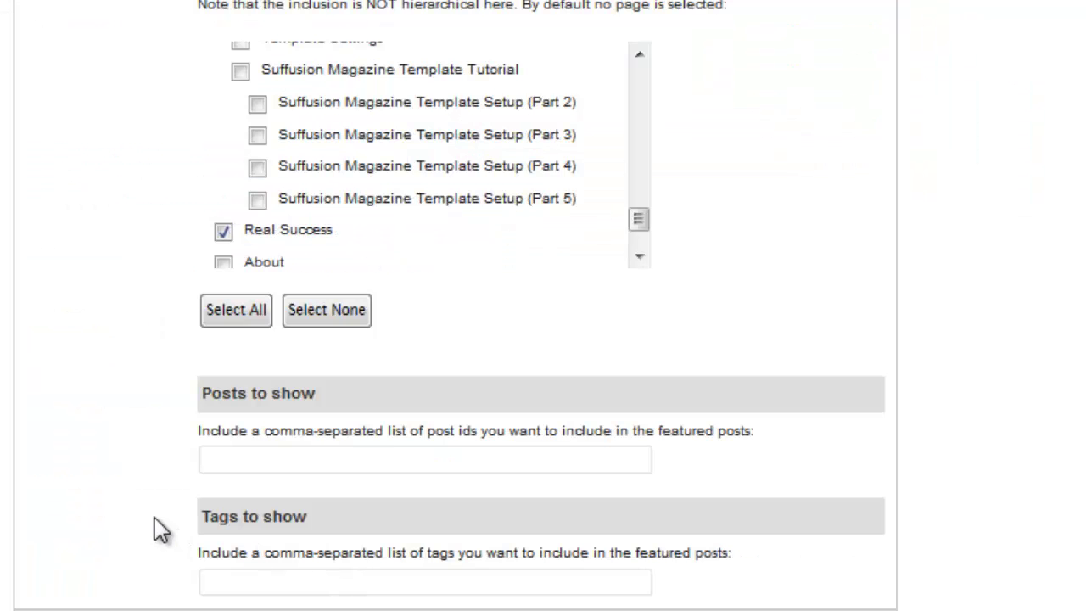
scroll(153, 526, down, 5)
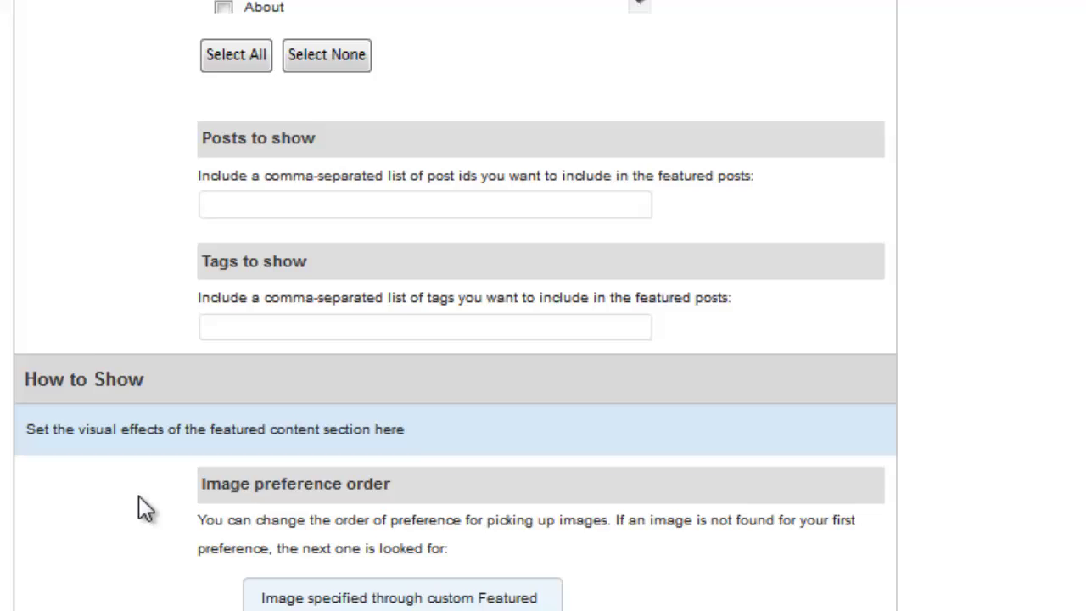
scroll(143, 506, down, 3)
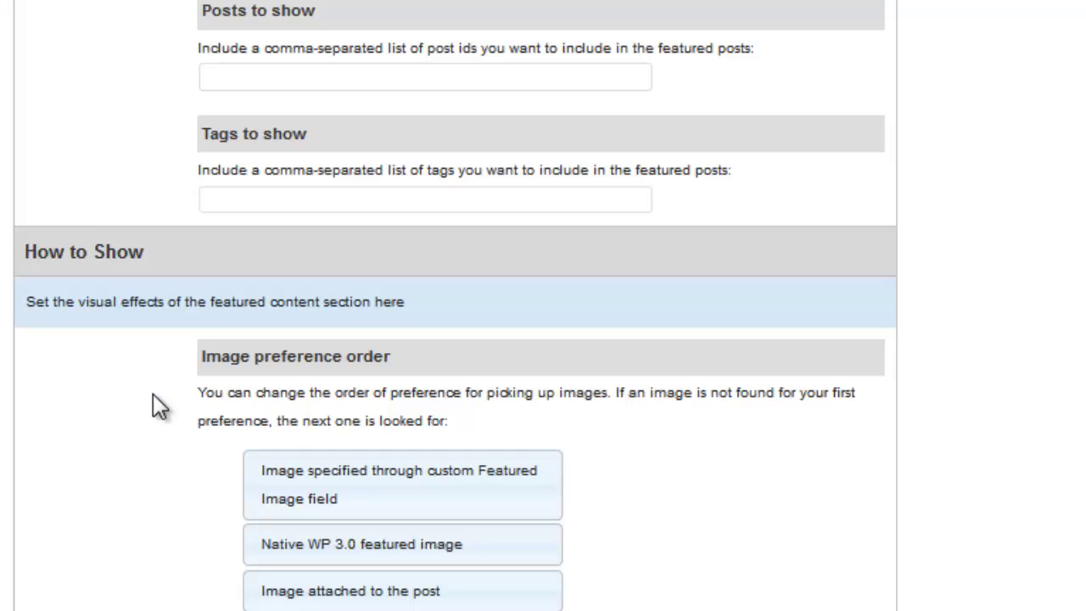
scroll(153, 394, down, 3)
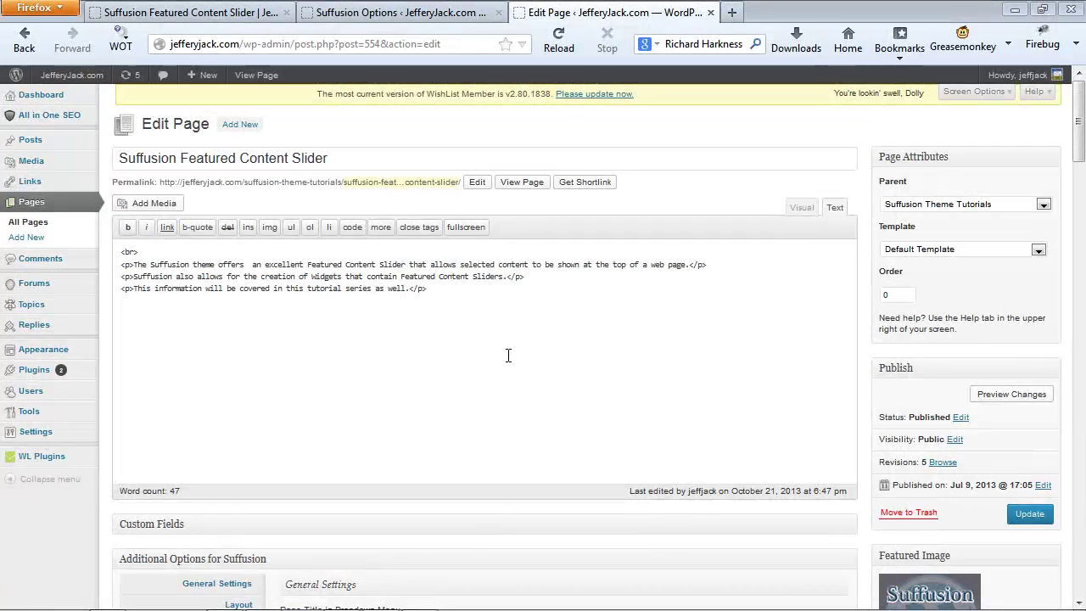
Step: Show the Suffusion image options of the Suffusion Featured Content Slider page and activate the Featured Image URL field
click(508, 354)
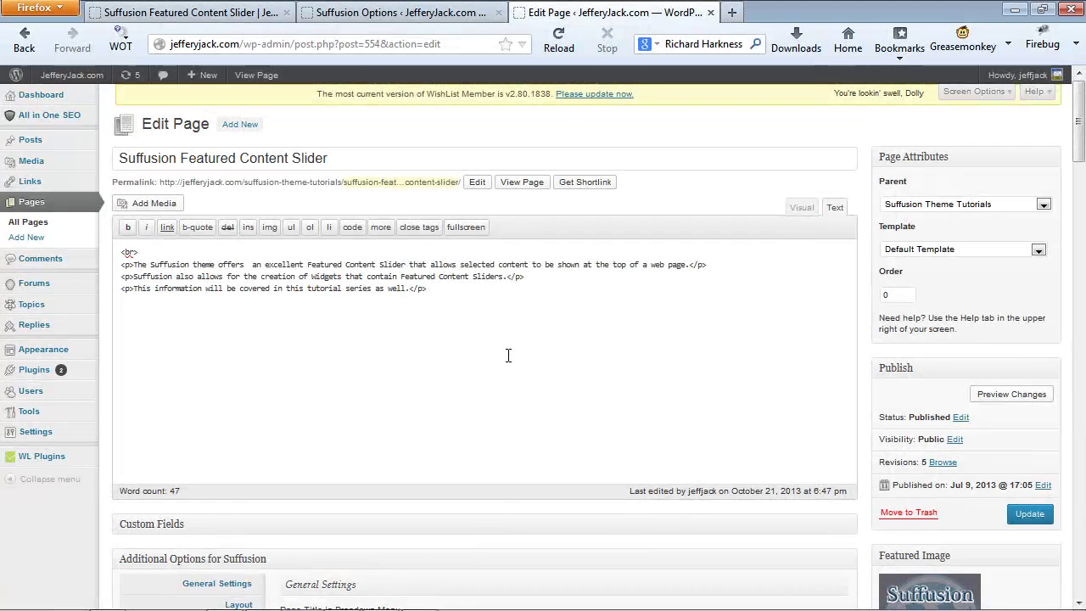
scroll(508, 354, down, 6)
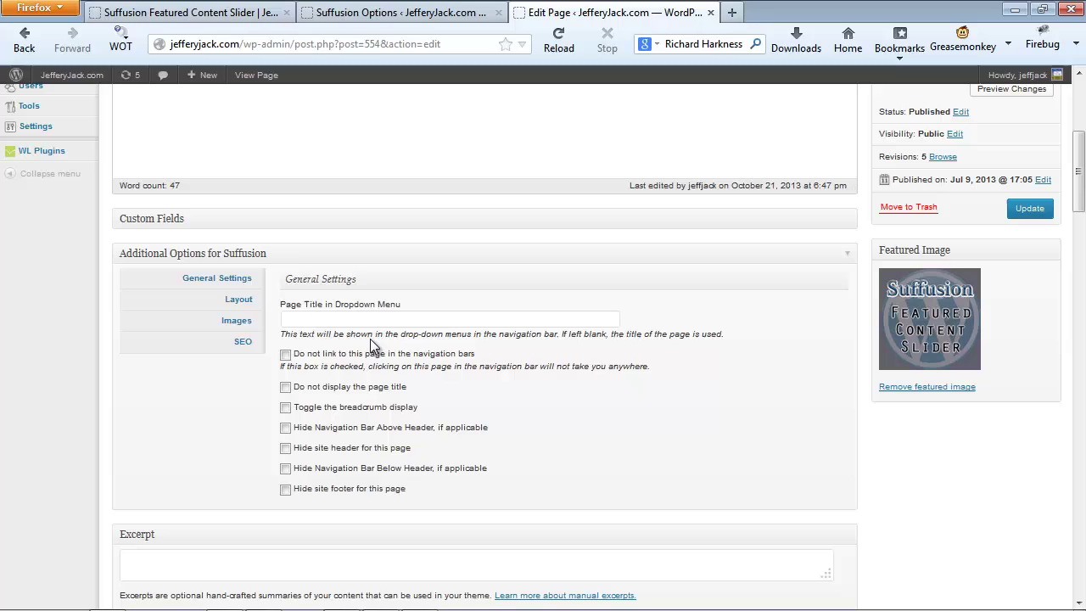
click(245, 323)
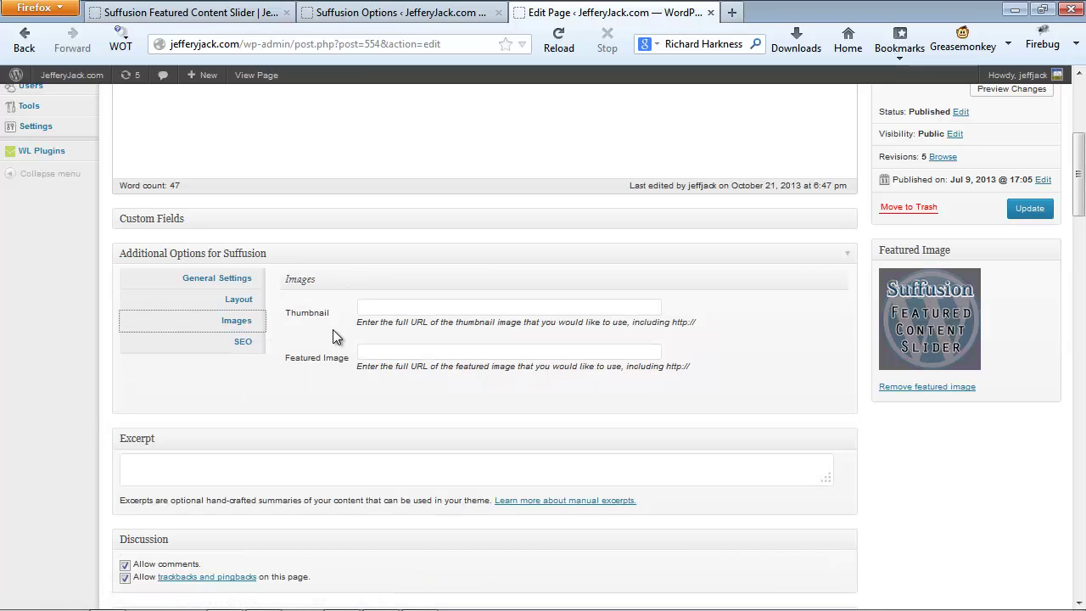
click(370, 353)
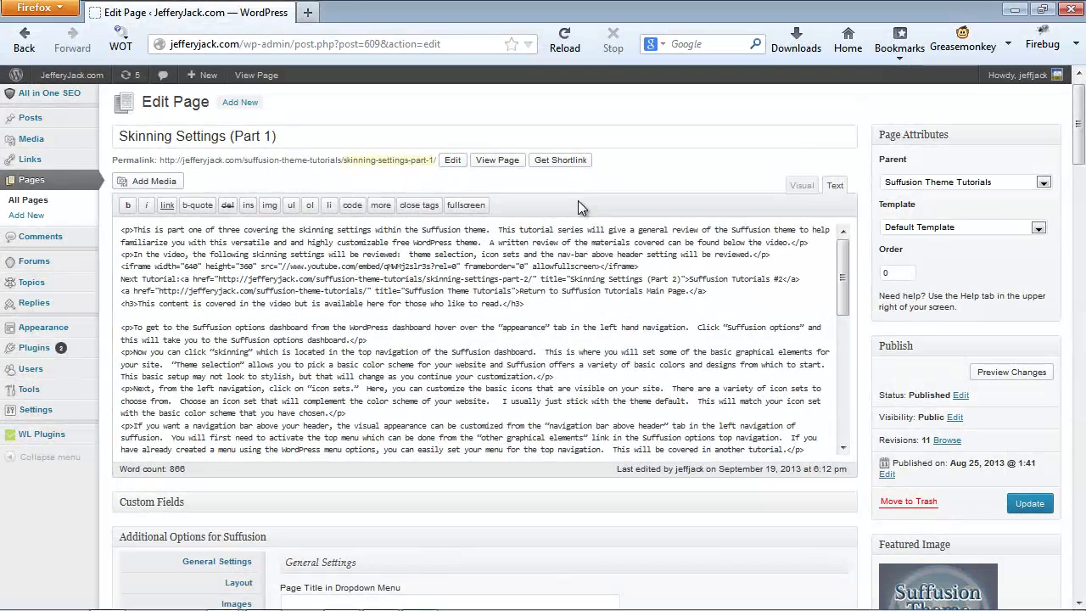
Step: Examine the image preference order and the transition effects available for featured posts, keeping Fade In (Default)
scroll(580, 206, down, 3)
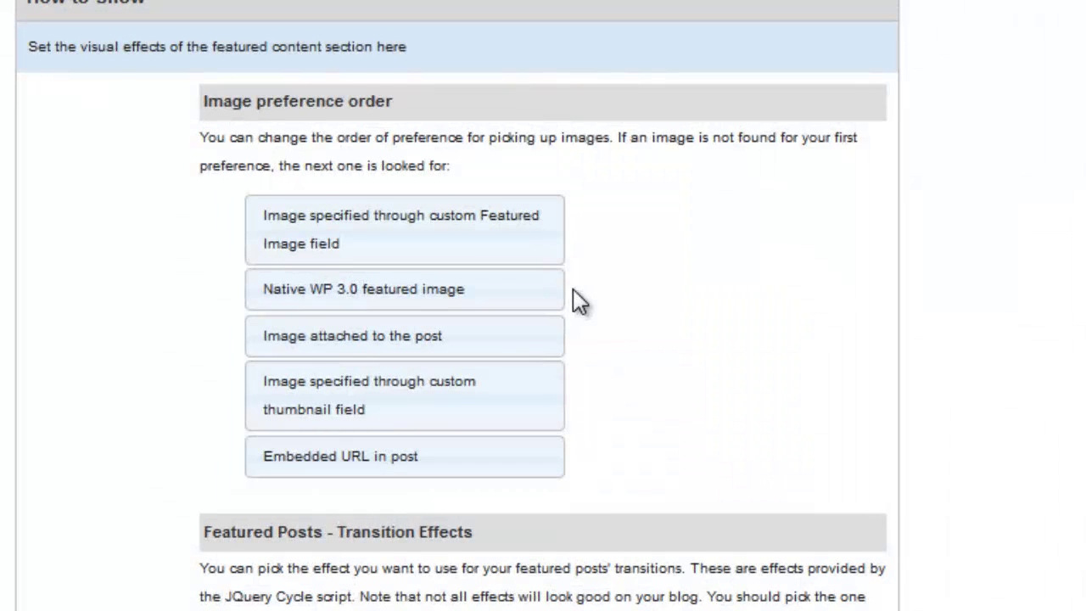
scroll(572, 292, down, 3)
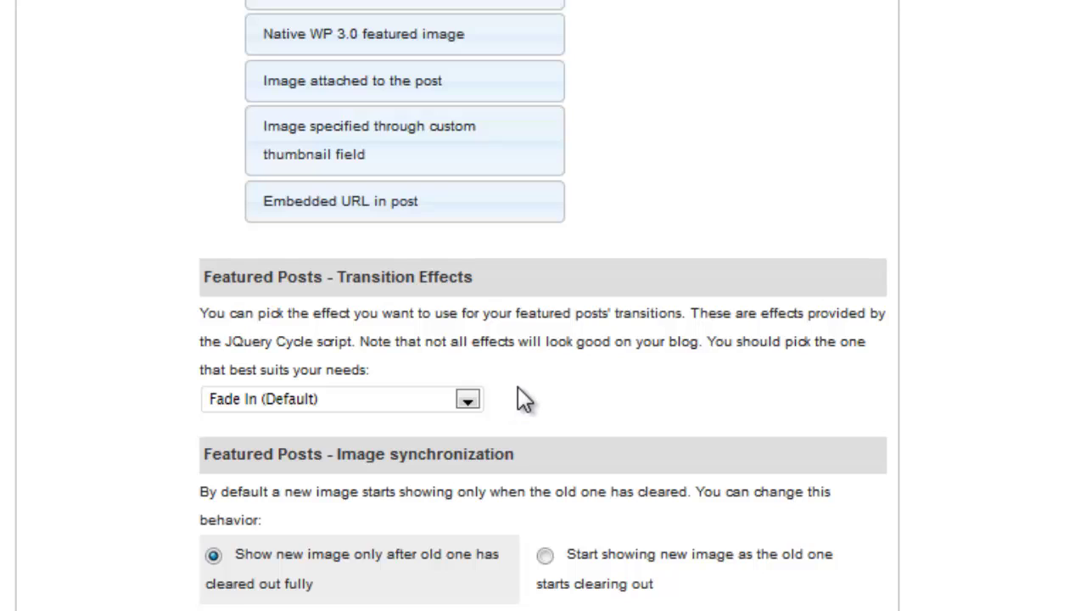
click(468, 399)
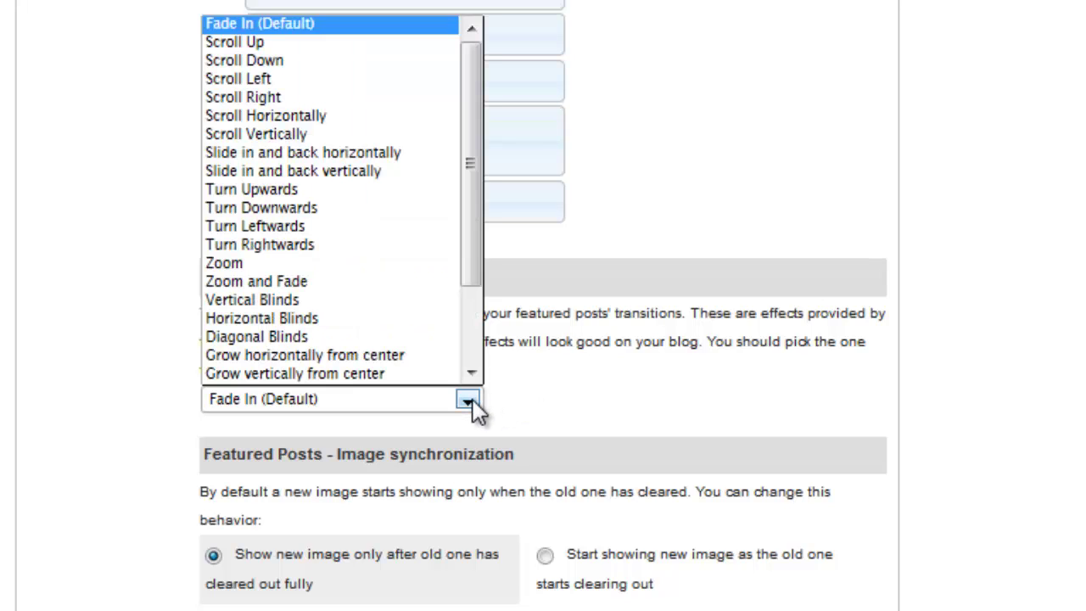
mouse_move(478, 258)
mouse_down()
mouse_move(474, 368)
mouse_move(478, 254)
mouse_up()
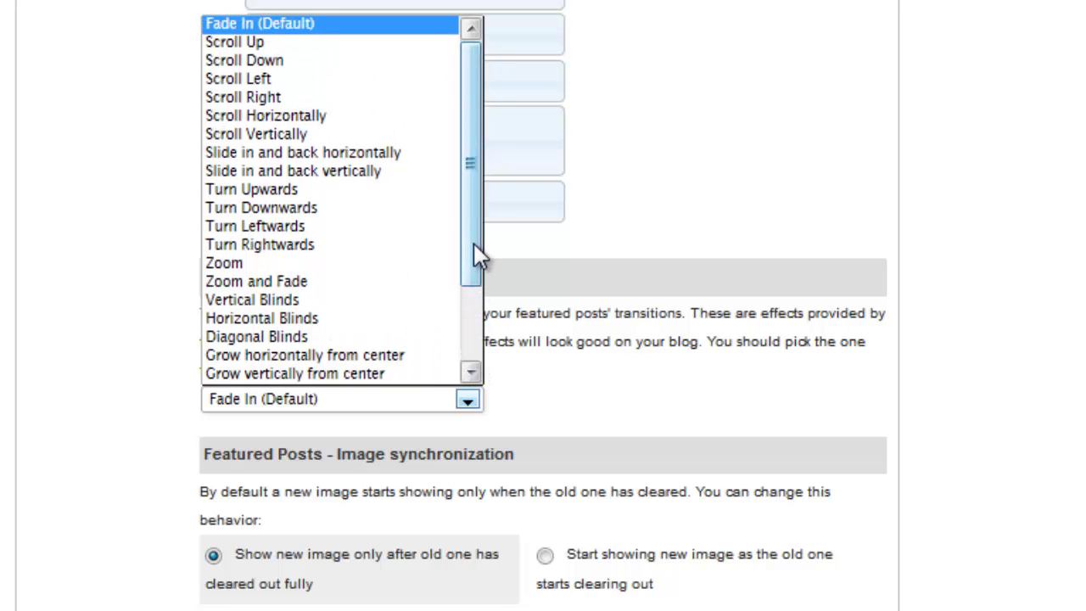
click(564, 373)
Step: Examine the featured posts settings for image synchronization, display time per post, transition speed, content skinning and section height
scroll(565, 381, down, 3)
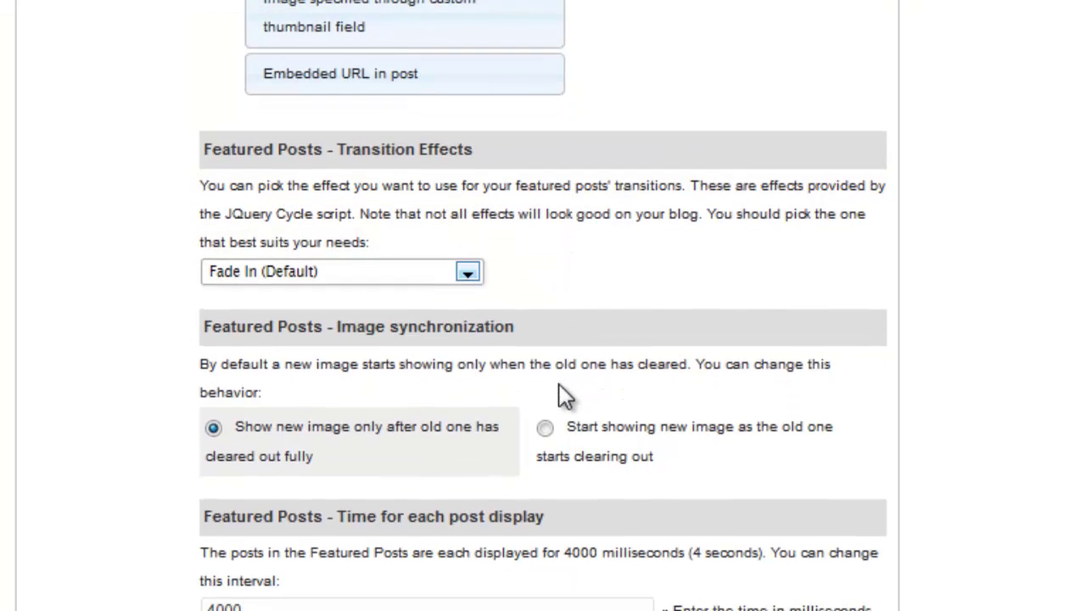
scroll(510, 382, down, 3)
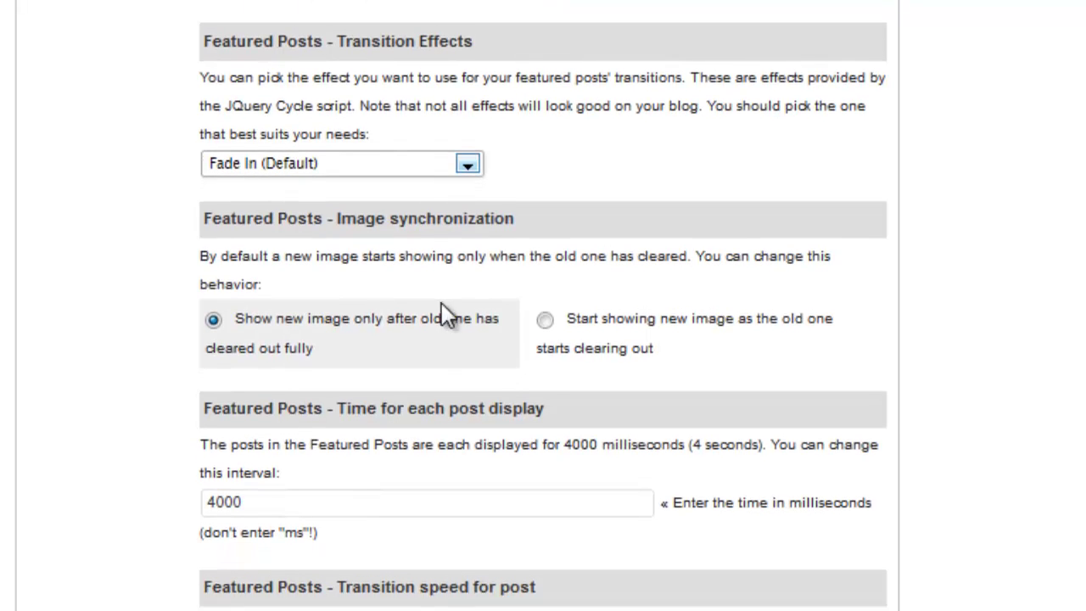
drag(261, 502, 175, 485)
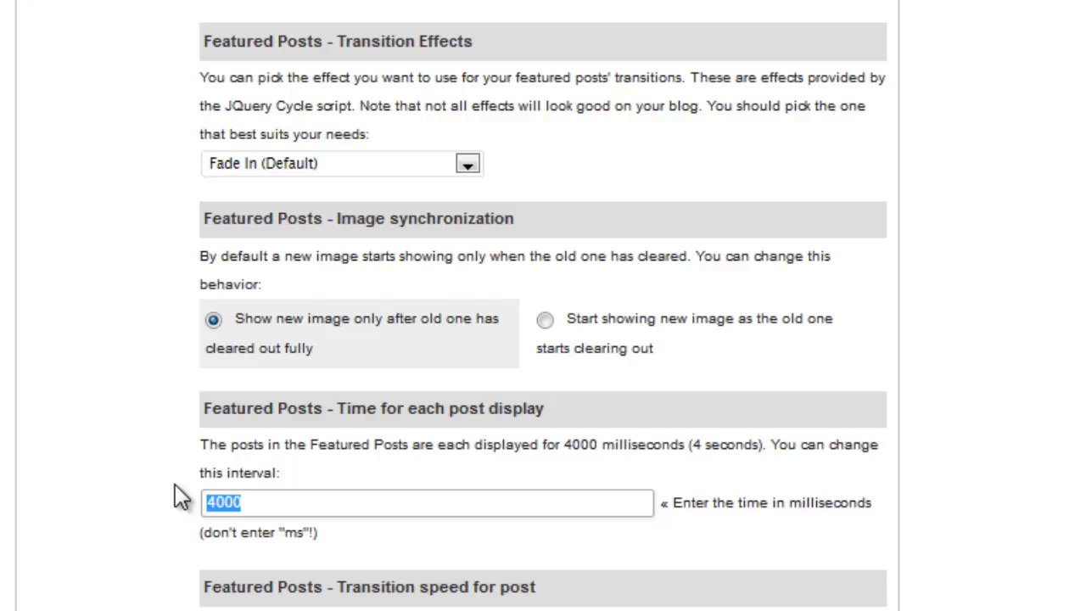
click(175, 499)
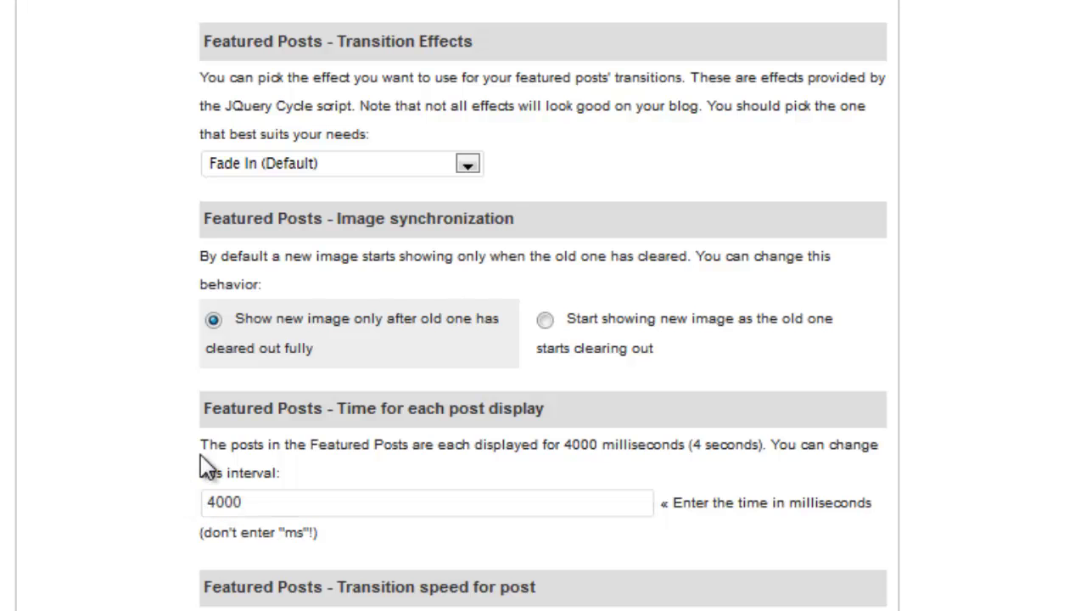
scroll(174, 433, down, 3)
scroll(168, 427, down, 3)
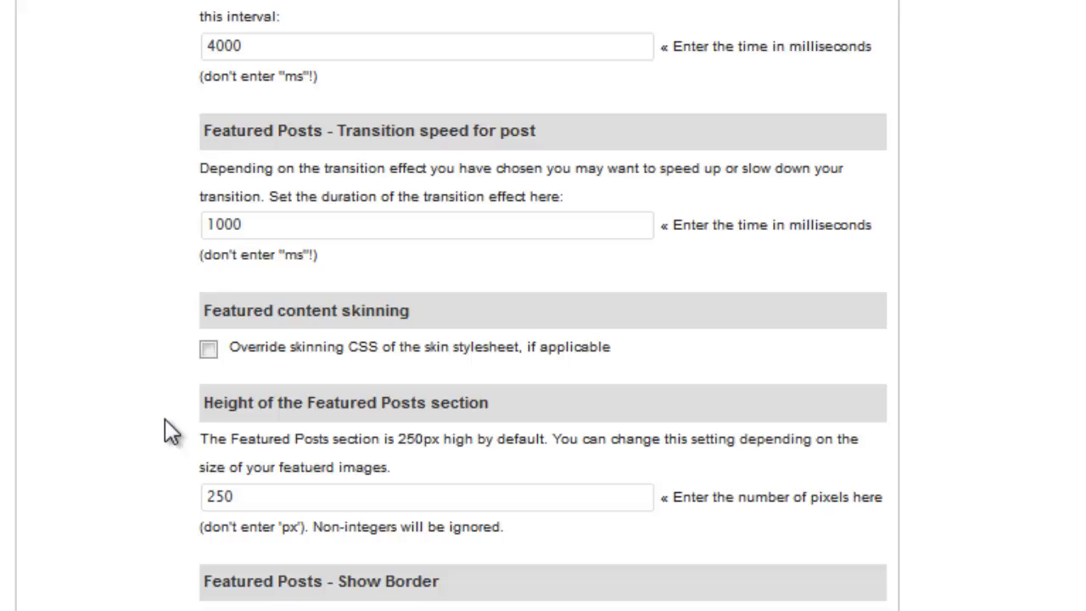
scroll(170, 431, down, 1)
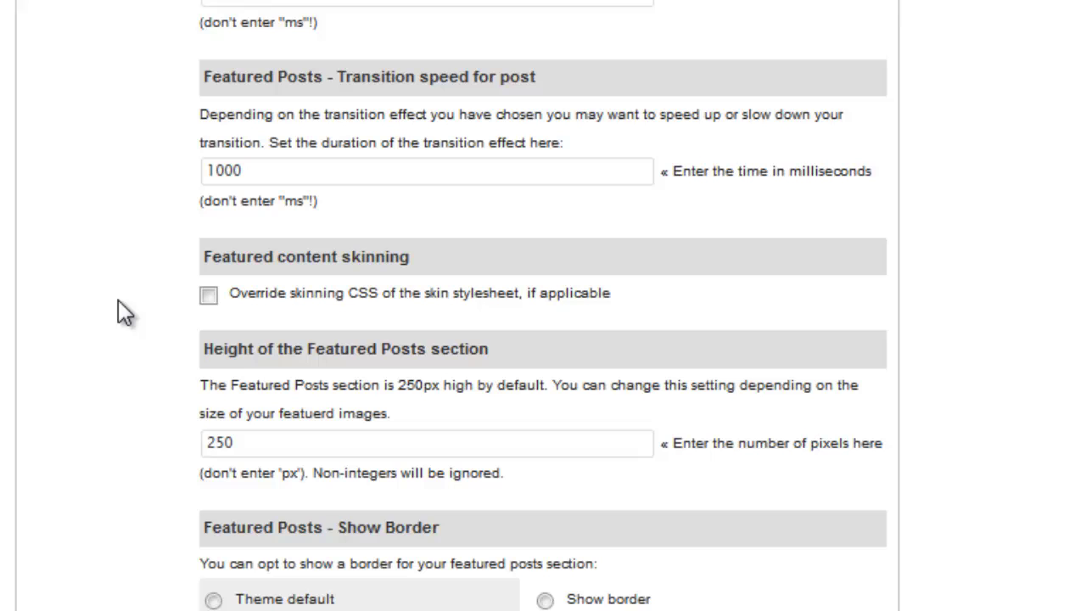
Step: Examine the border and image size options for featured content, including the custom width and height of the featured image
scroll(118, 300, down, 5)
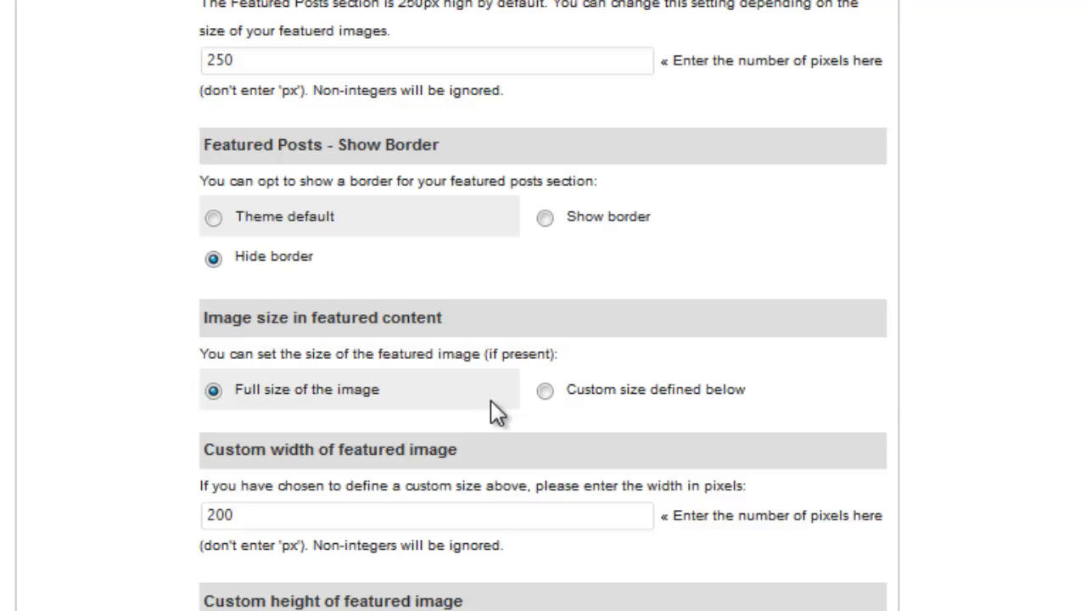
scroll(475, 396, down, 5)
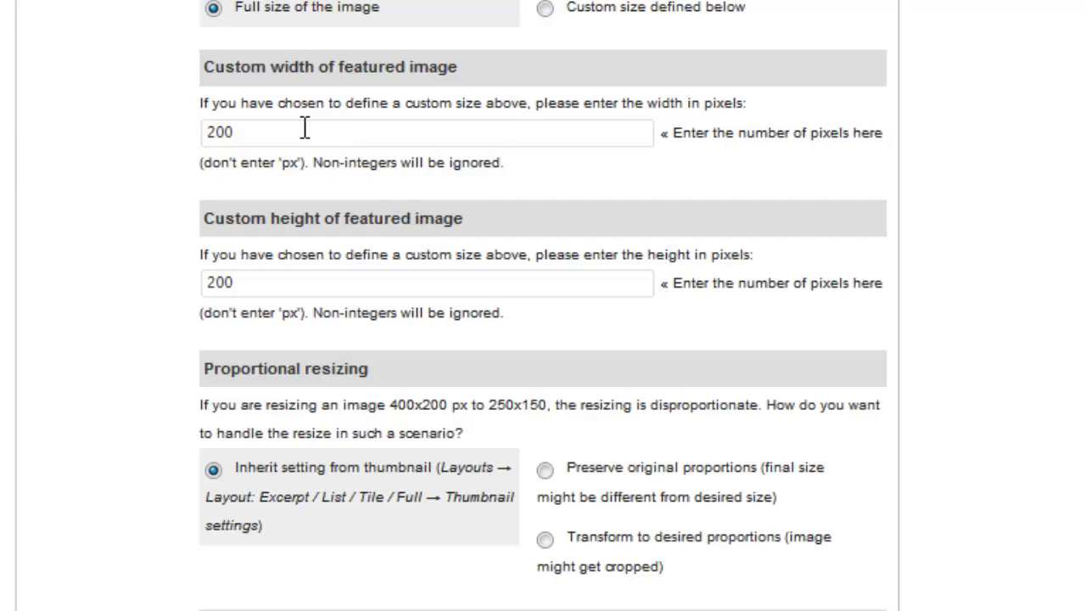
click(204, 134)
double_click(205, 134)
click(135, 133)
drag(257, 283, 173, 286)
click(174, 286)
Step: Examine the proportional resizing, image stretching and centering, display text, text position, width and color, and post index options
scroll(161, 396, down, 3)
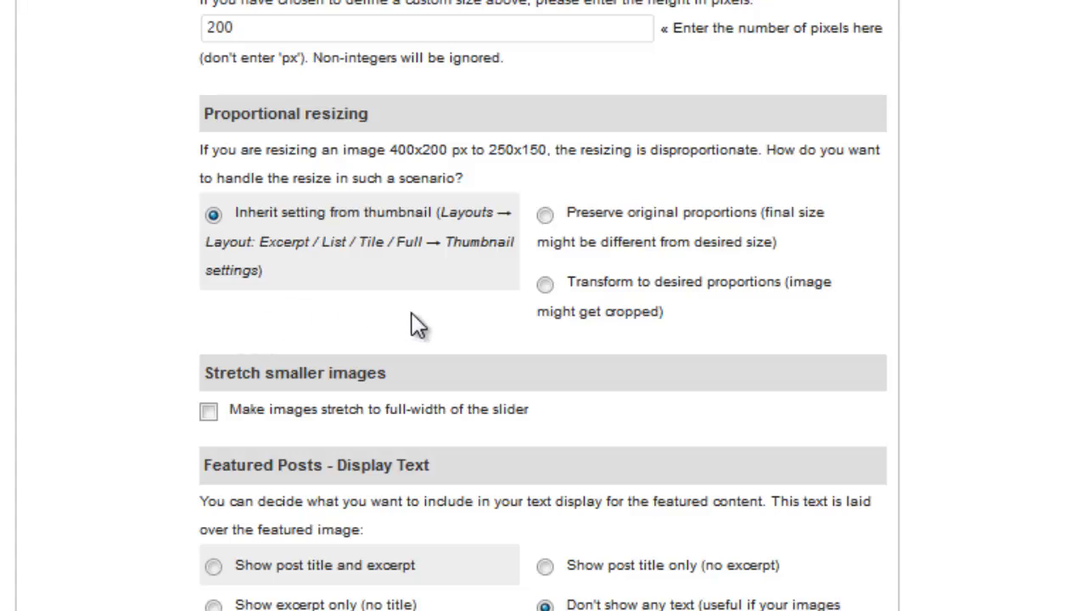
scroll(291, 327, down, 1)
scroll(228, 424, down, 5)
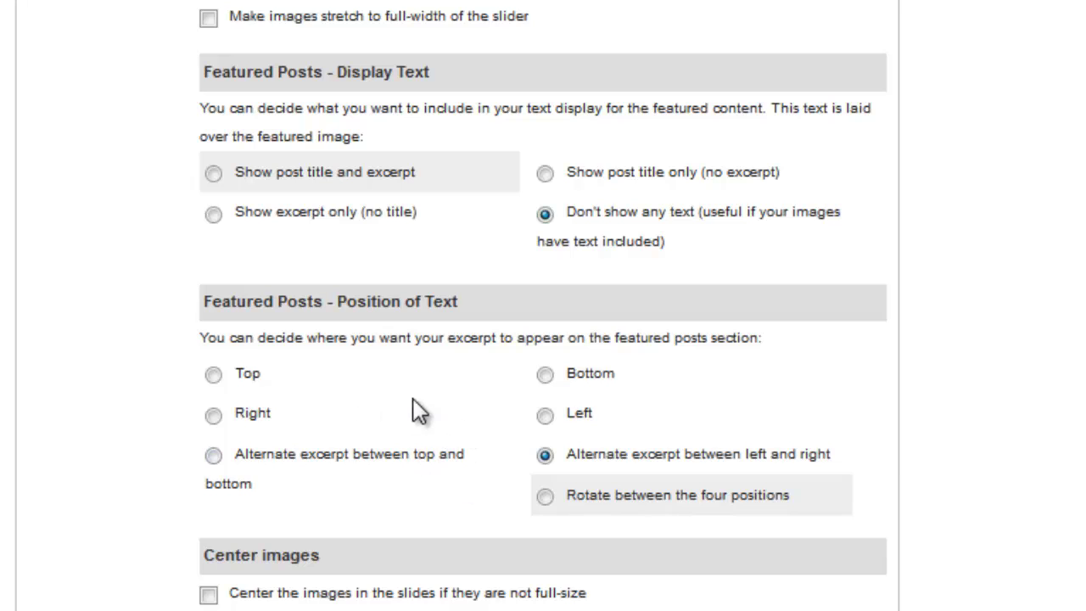
scroll(399, 462, down, 3)
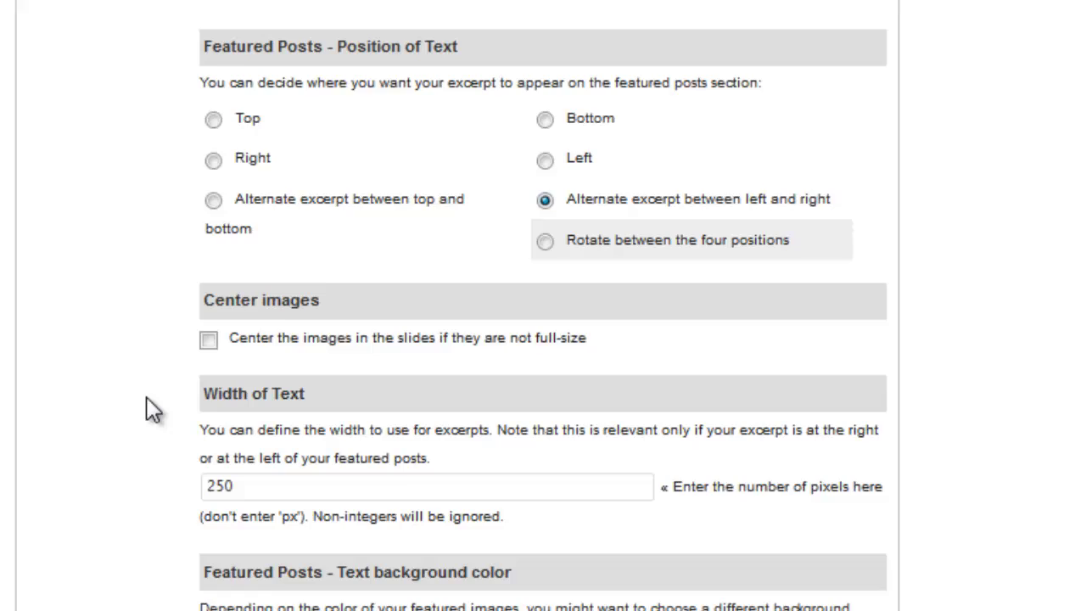
scroll(152, 409, down, 3)
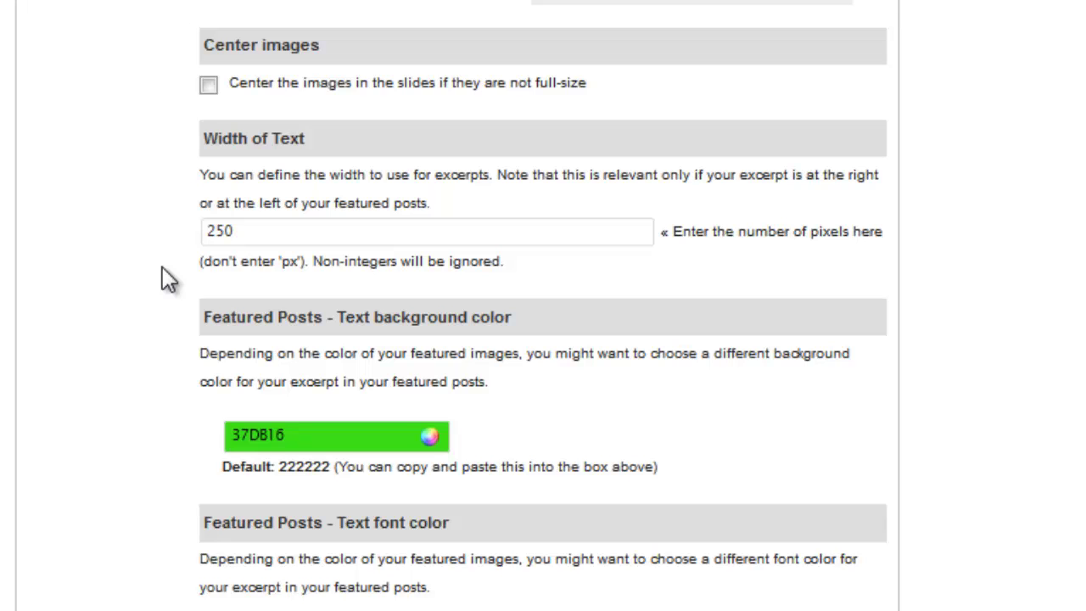
scroll(173, 514, down, 1)
scroll(173, 513, down, 7)
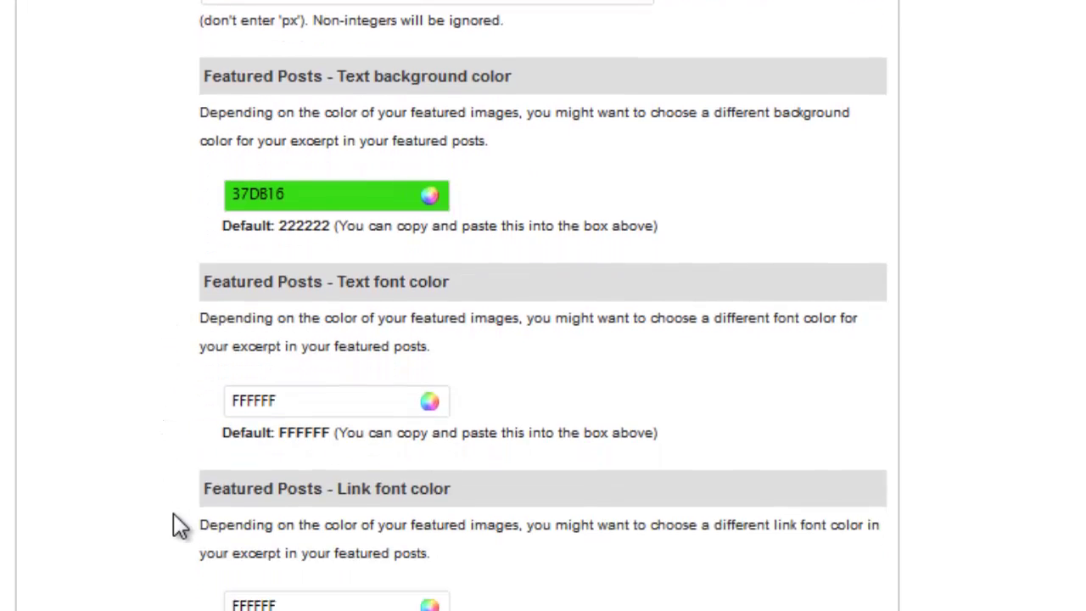
scroll(177, 517, down, 2)
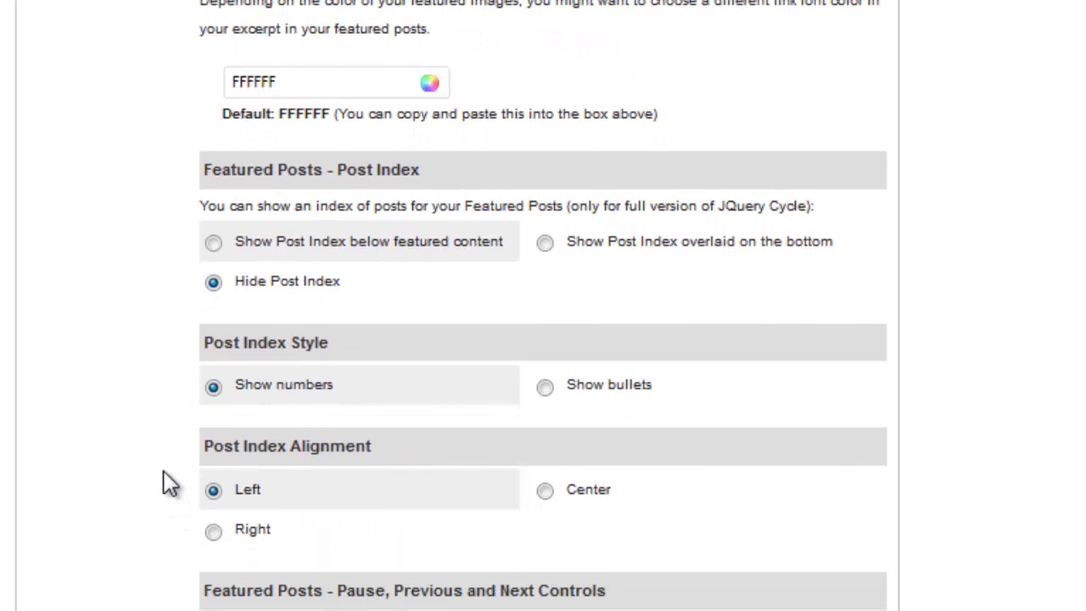
Step: Save the settings of the Featured Content page
scroll(166, 480, down, 3)
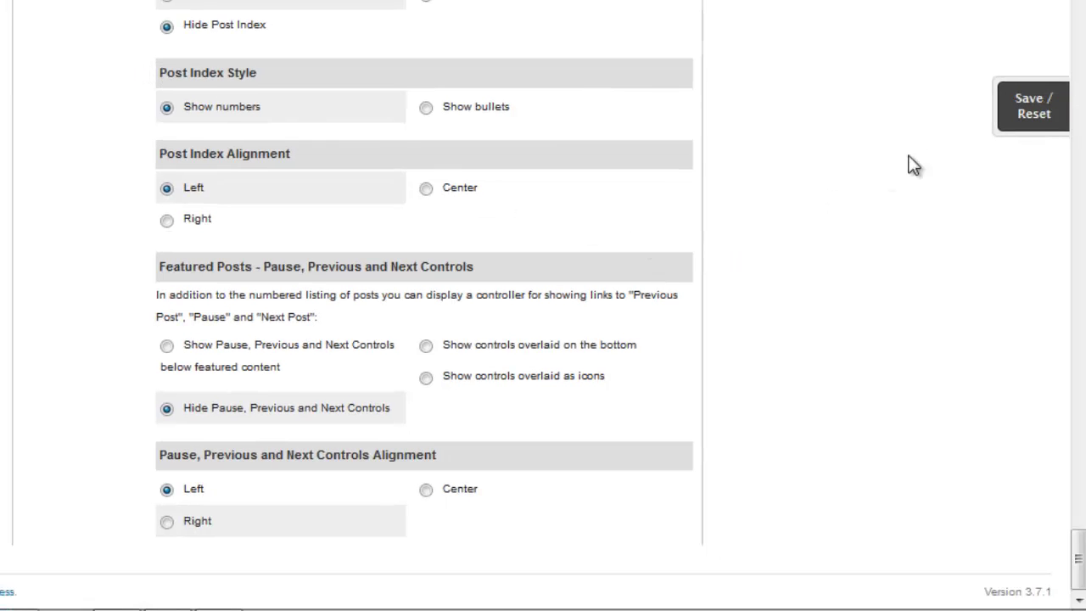
click(1023, 108)
click(898, 194)
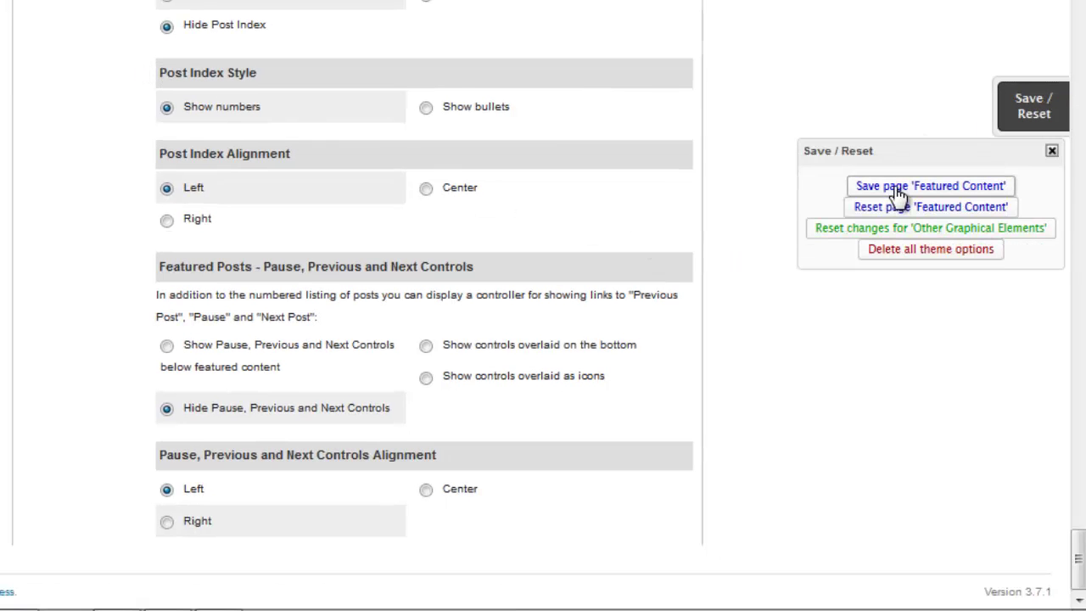